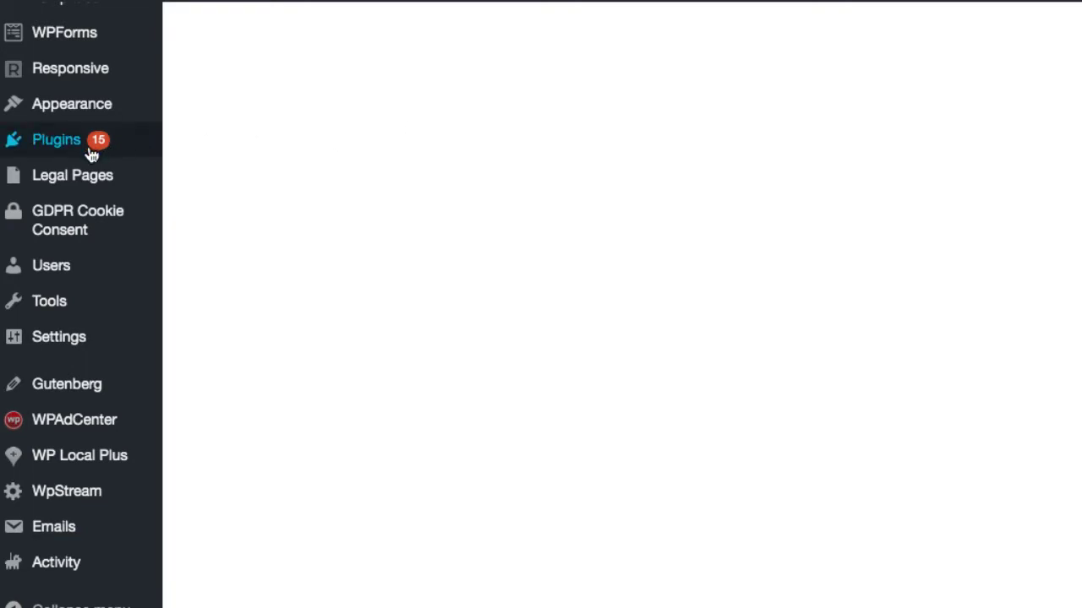
# Step: Open the Legal Pages Wizard and choose Create under Terms and Conditions
pyautogui.moveTo(85, 174)
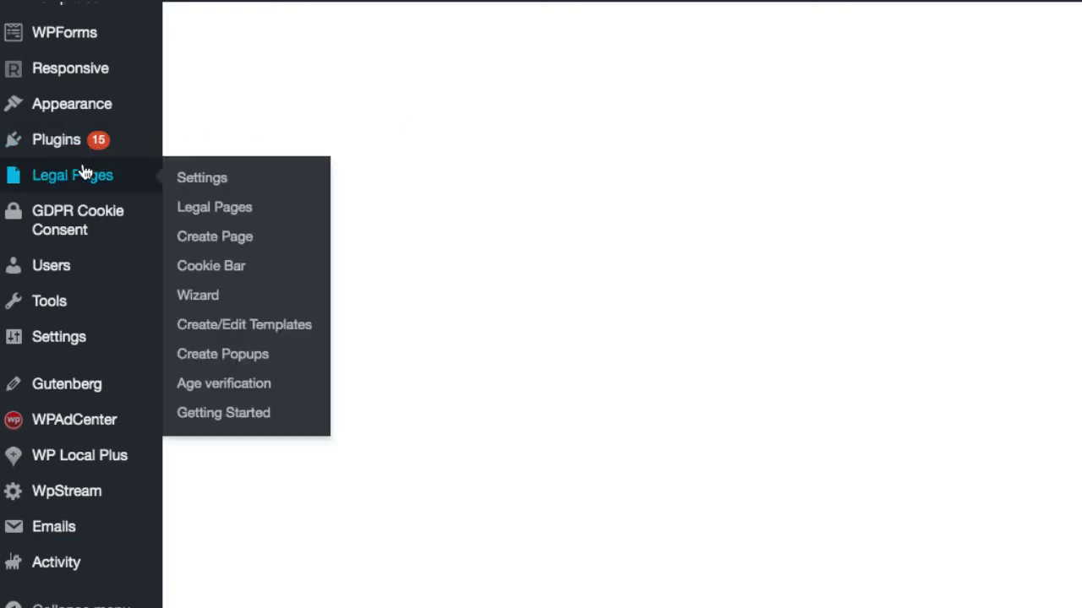
pyautogui.click(185, 295)
pyautogui.scroll(-1, 579, 290)
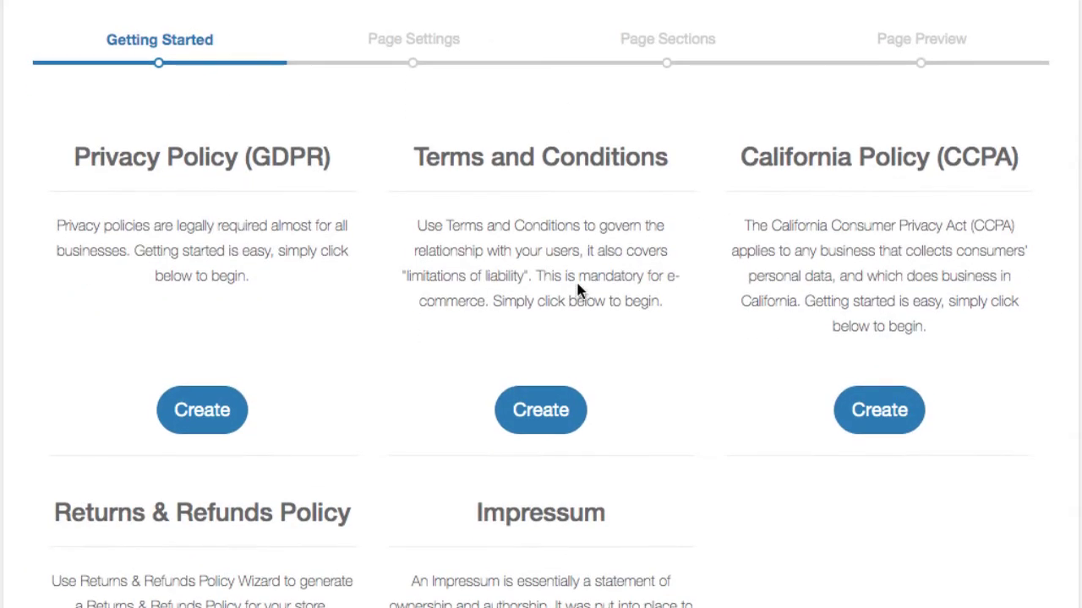
pyautogui.click(547, 420)
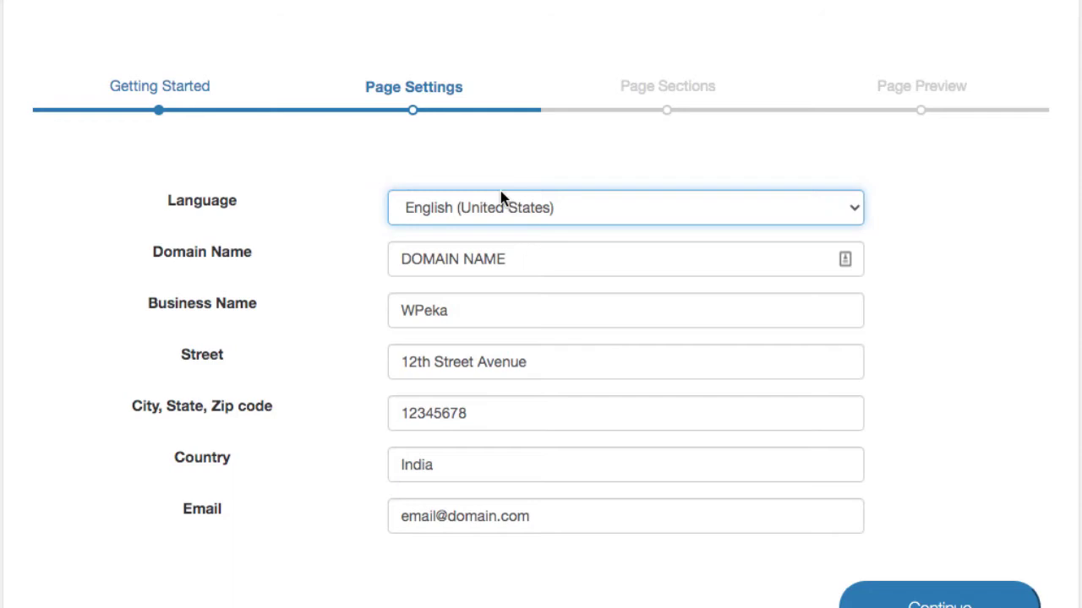
# Step: Set the page language to Deutsch and continue to the Page Sections step
pyautogui.click(549, 210)
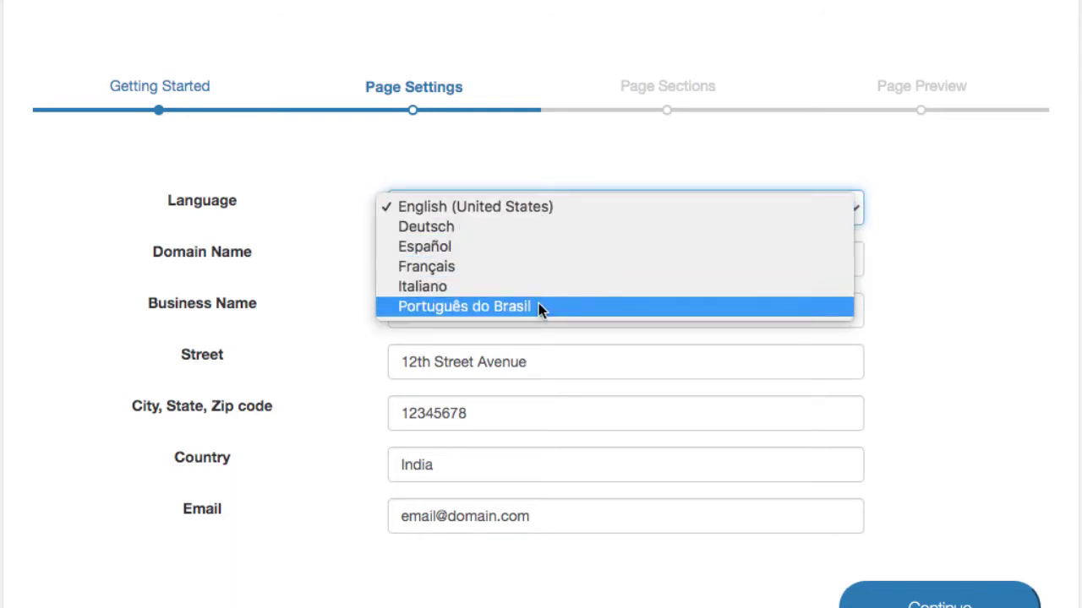
pyautogui.click(540, 226)
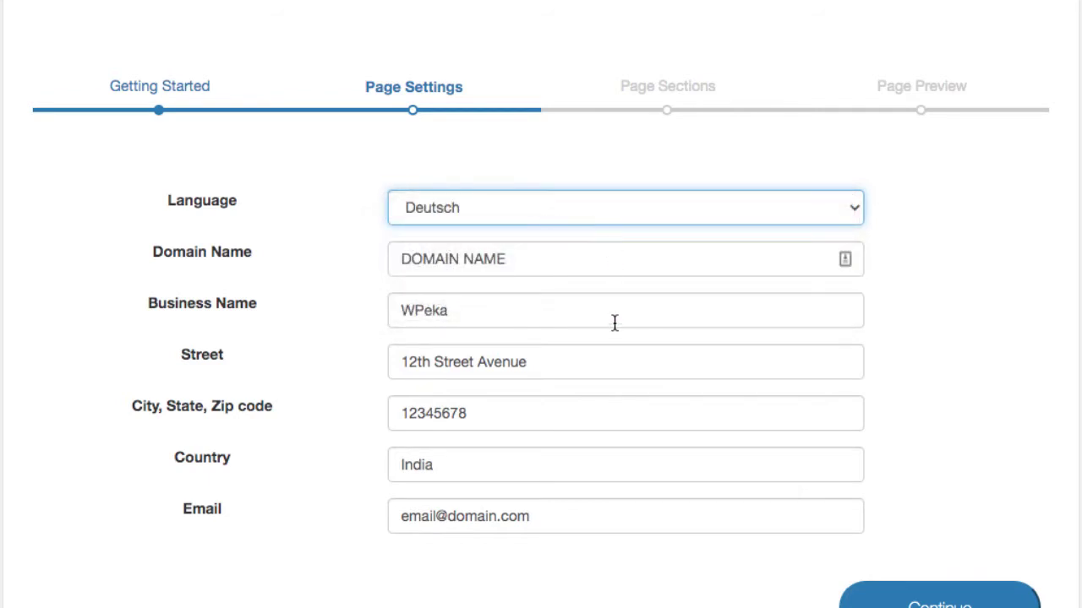
pyautogui.scroll(-2, 613, 321)
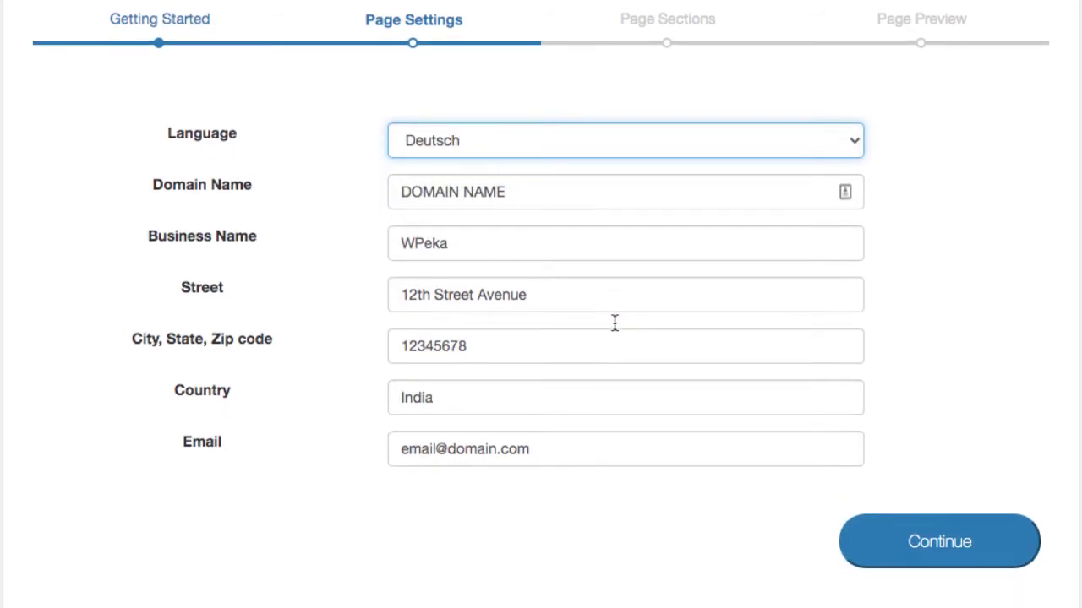
pyautogui.click(934, 560)
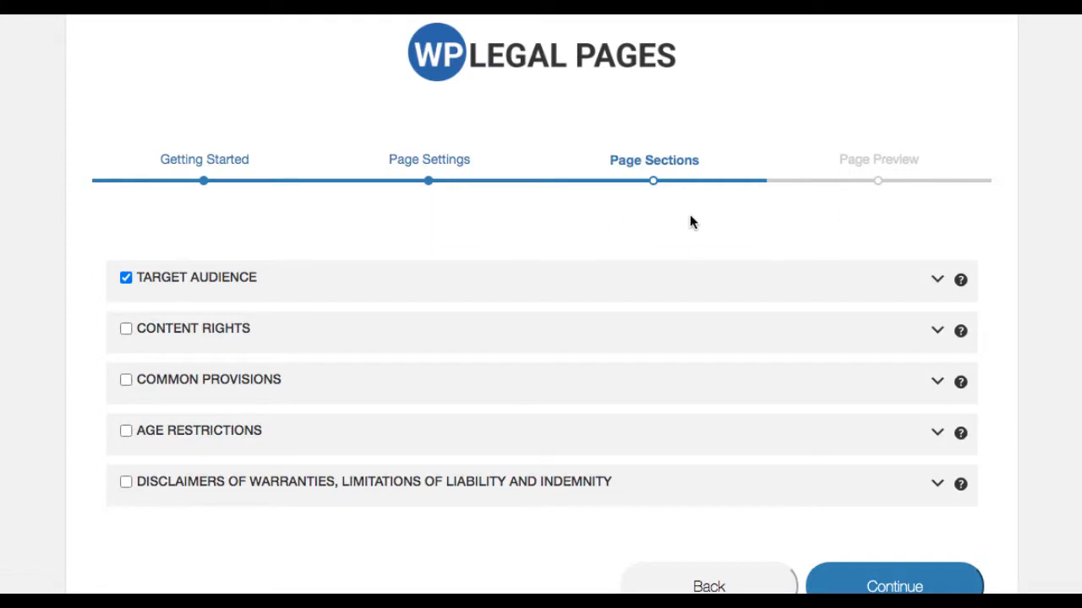
# Step: Limit the Target Audience section to end consumers only
pyautogui.click(937, 281)
pyautogui.scroll(-2, 613, 438)
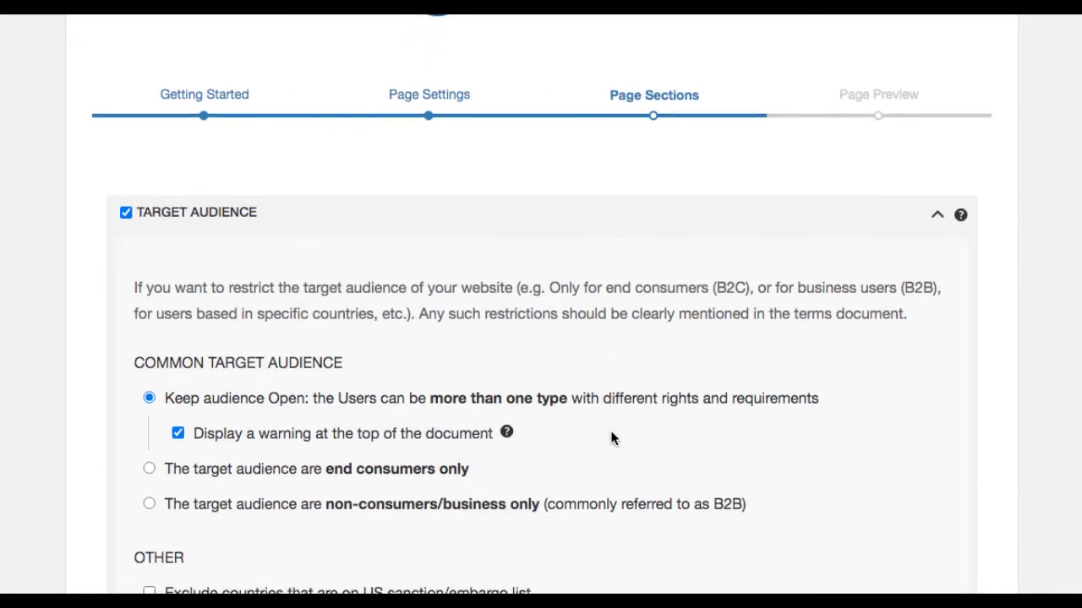
pyautogui.scroll(-1, 414, 406)
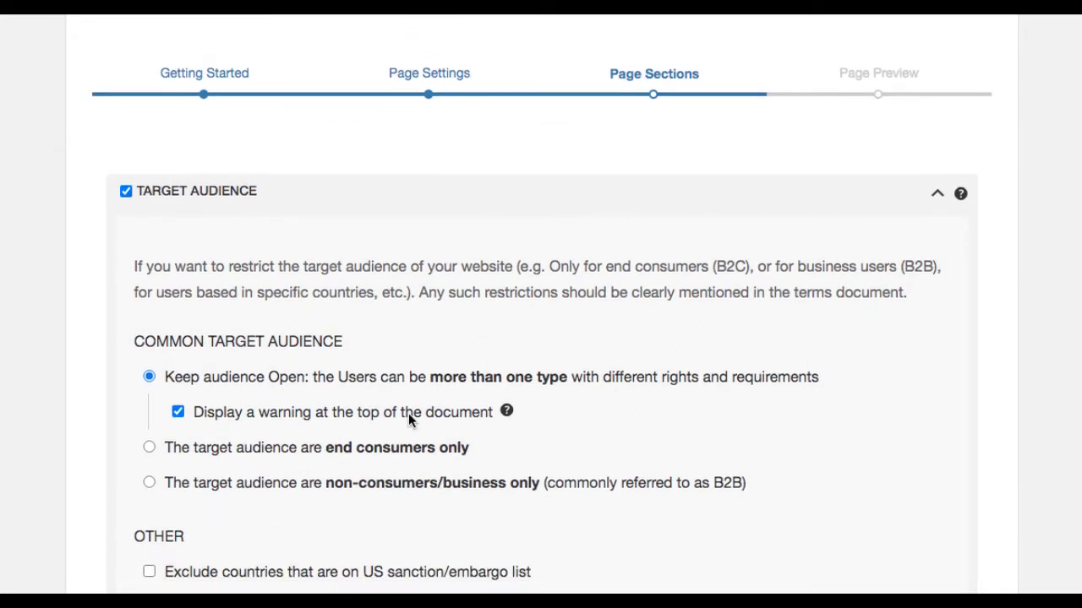
pyautogui.click(149, 448)
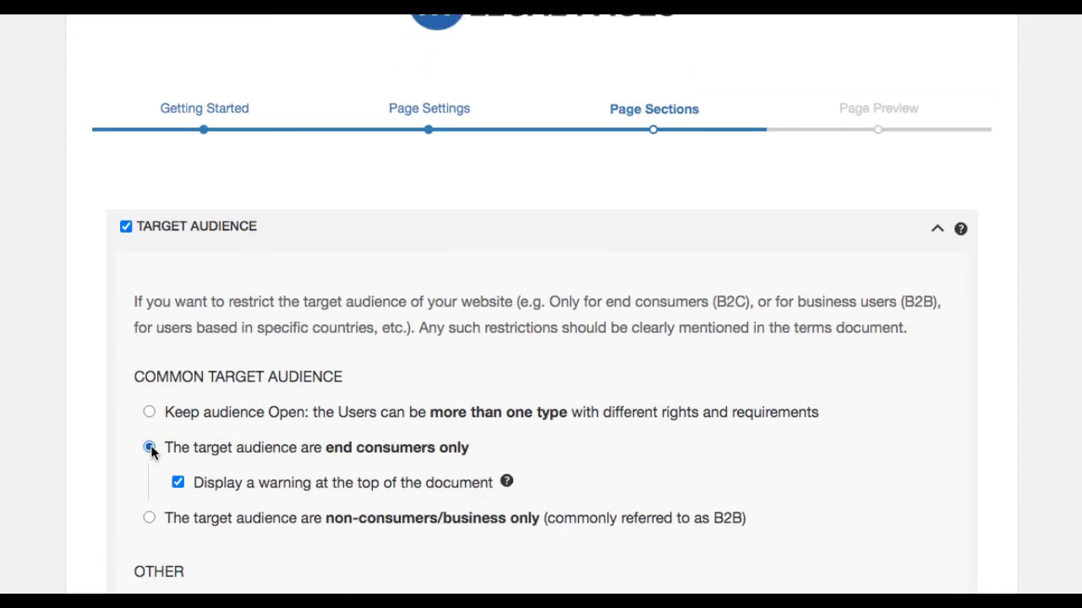
pyautogui.scroll(-9, 539, 481)
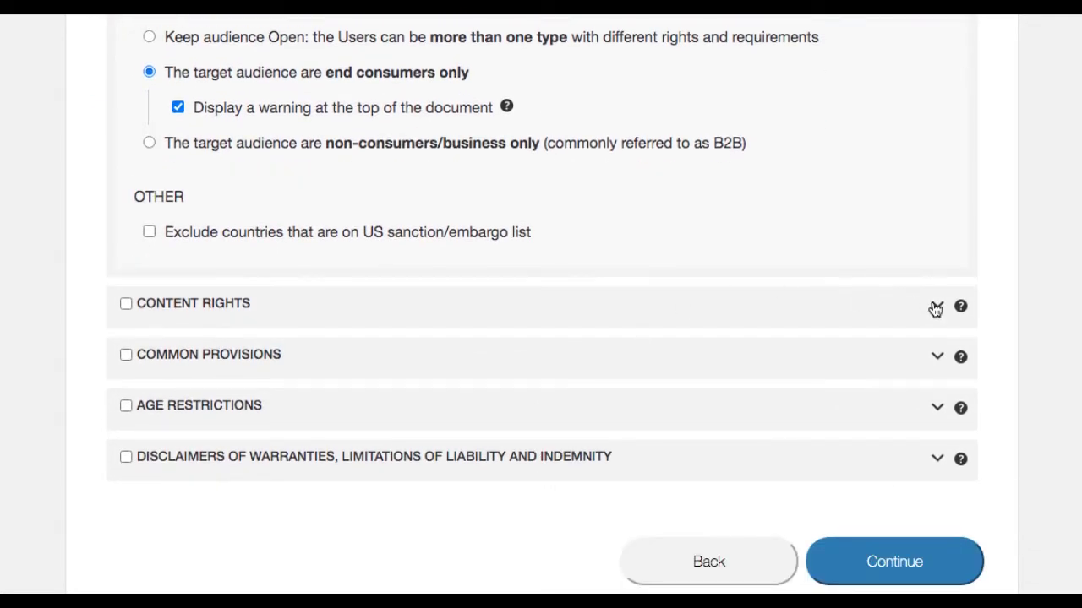
# Step: Include the Content Rights section, keeping 'All rights reserved'
pyautogui.click(935, 309)
pyautogui.scroll(-5, 529, 406)
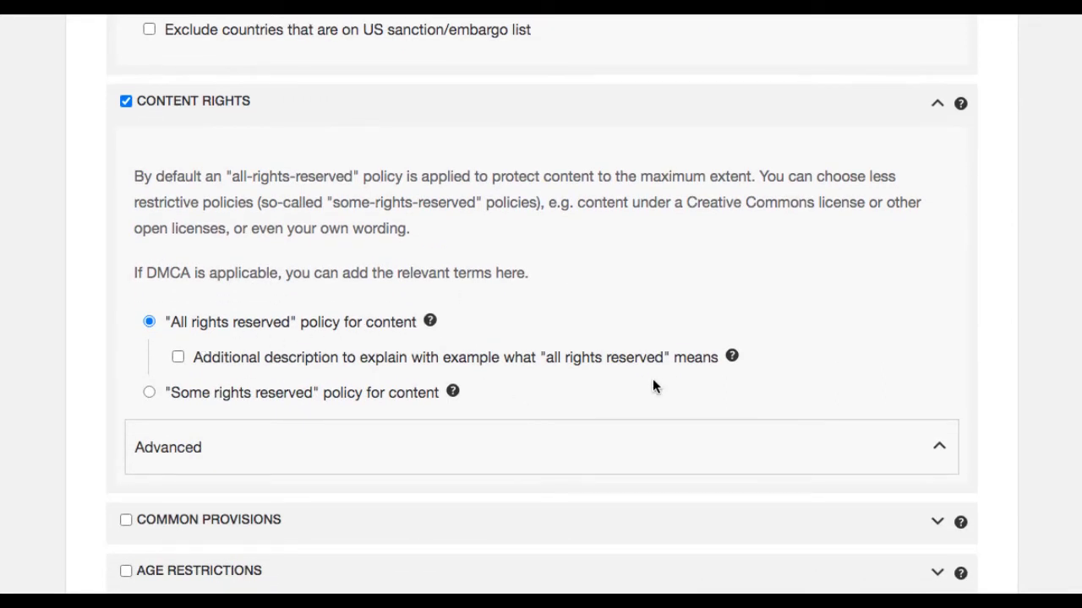
pyautogui.scroll(-3, 654, 381)
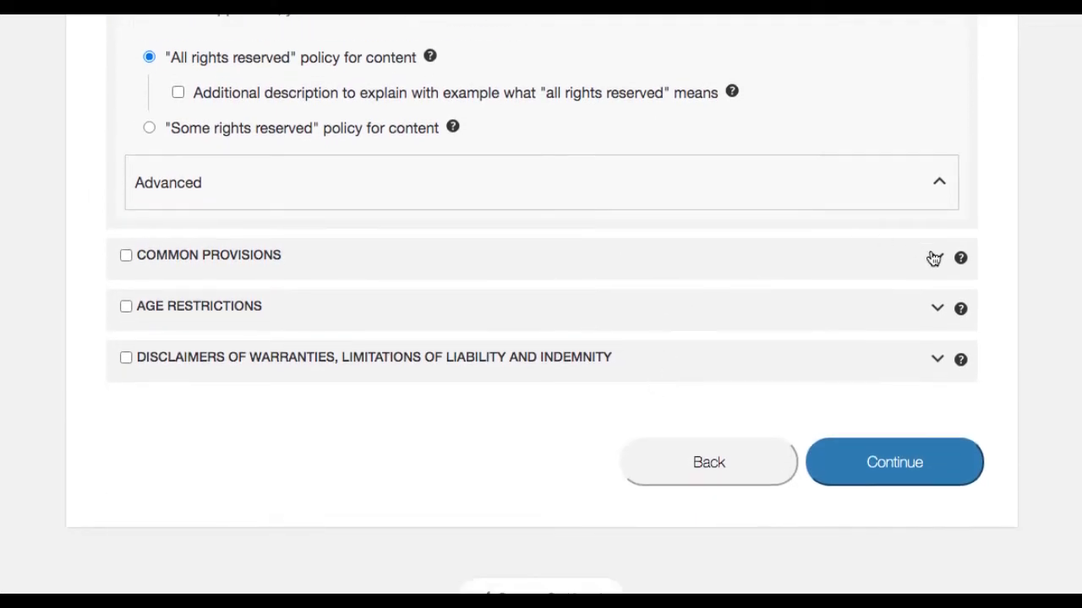
# Step: Include Common Provisions with a governing law clause and the US-type severability statement
pyautogui.click(934, 259)
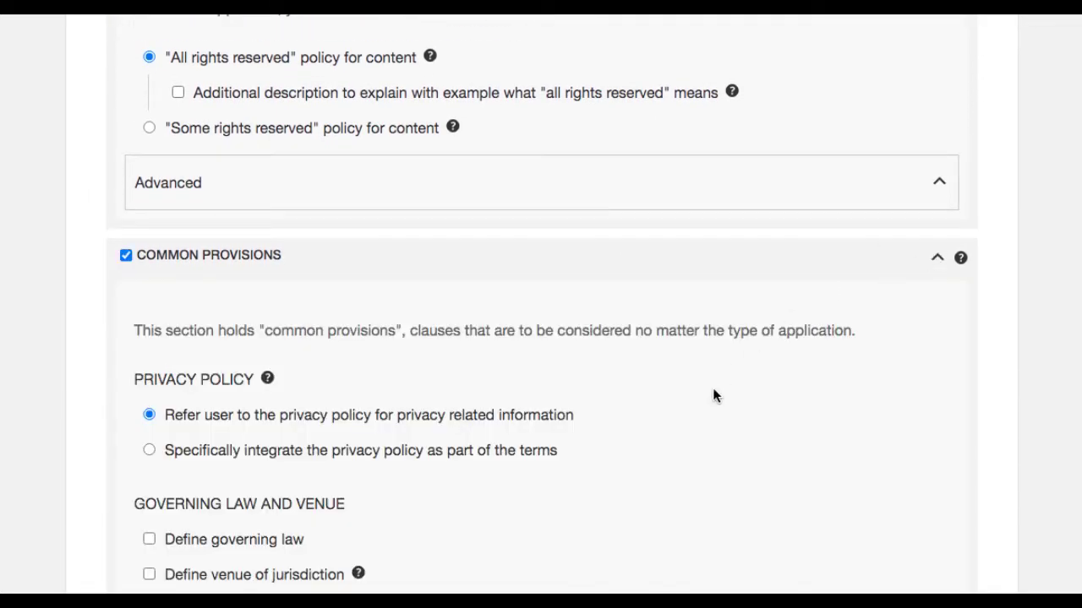
pyautogui.scroll(-1, 712, 389)
pyautogui.scroll(-1, 712, 394)
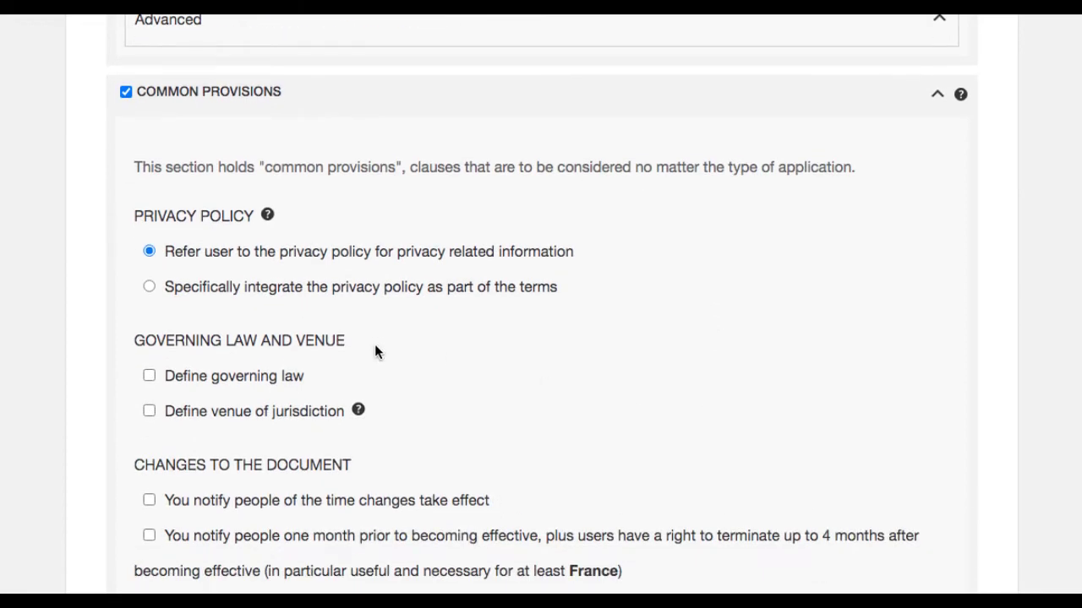
pyautogui.scroll(-1, 392, 396)
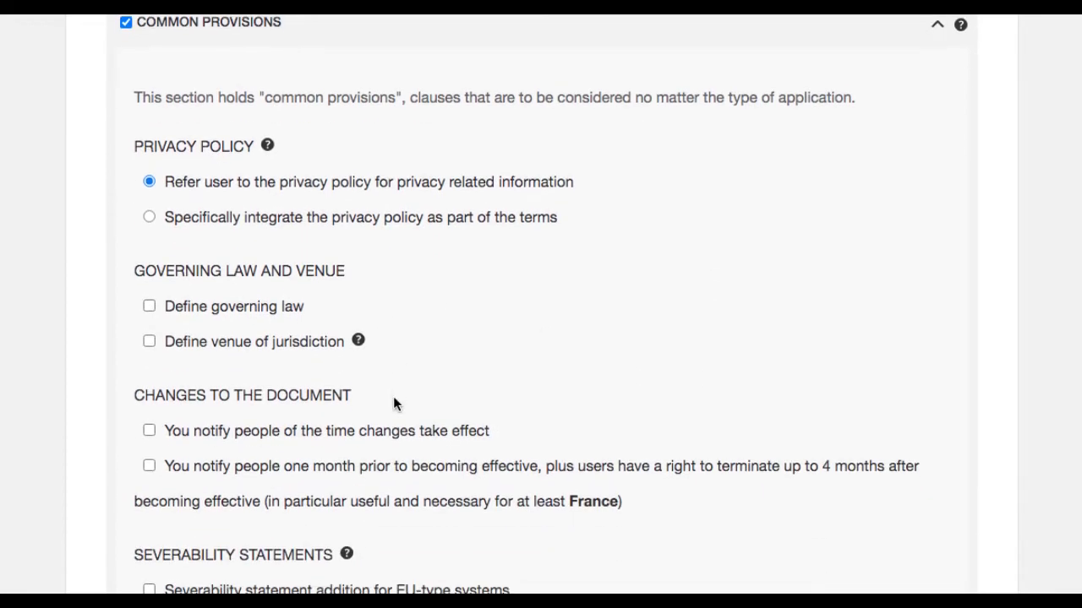
pyautogui.click(150, 308)
pyautogui.scroll(-3, 269, 376)
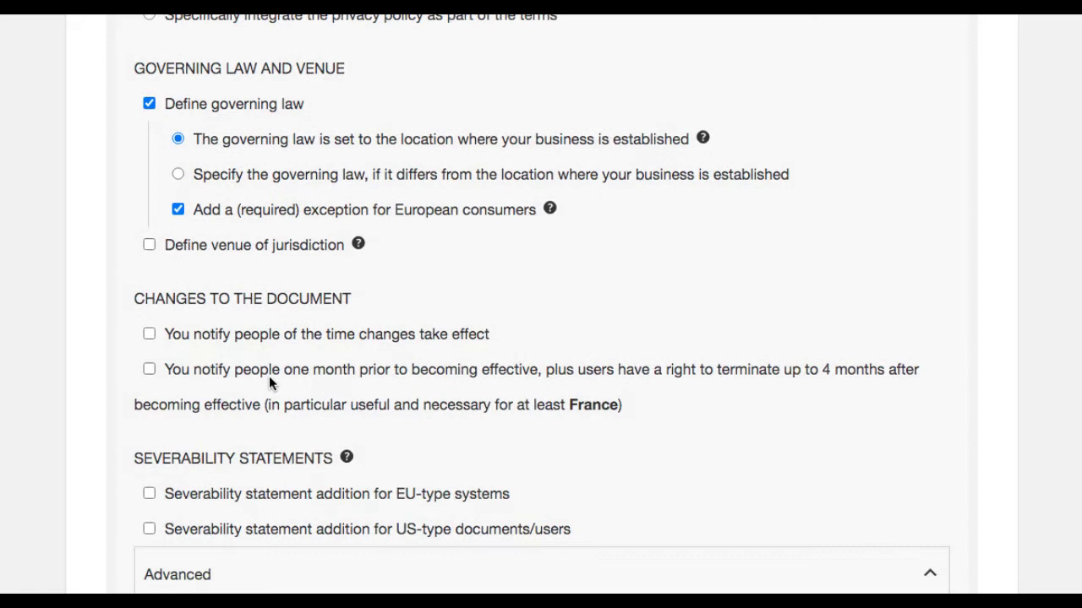
pyautogui.scroll(-2, 269, 376)
pyautogui.click(269, 382)
pyautogui.scroll(-5, 287, 422)
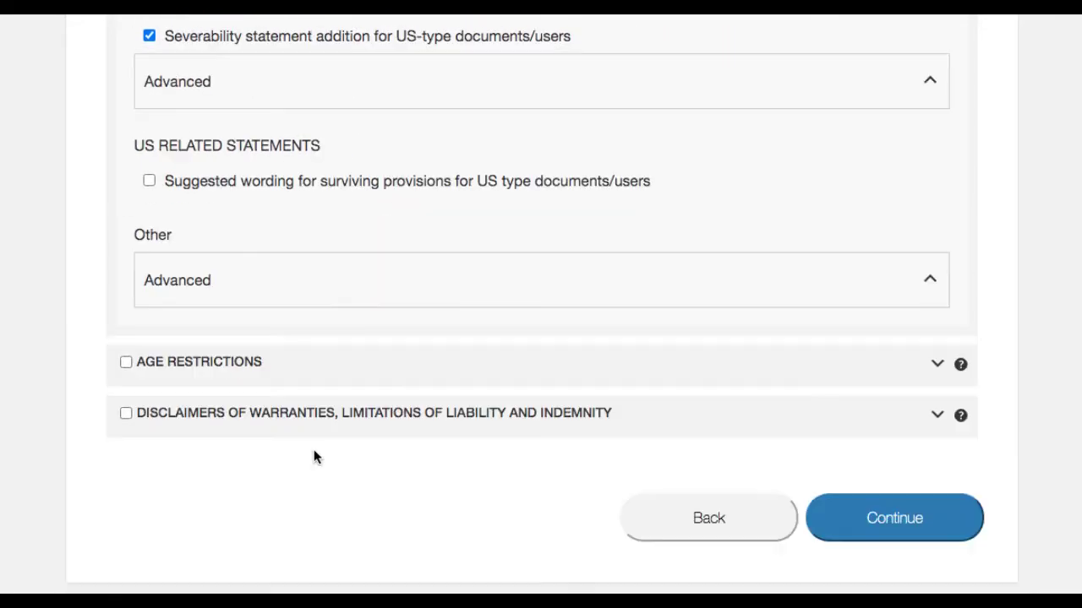
pyautogui.scroll(-1, 314, 455)
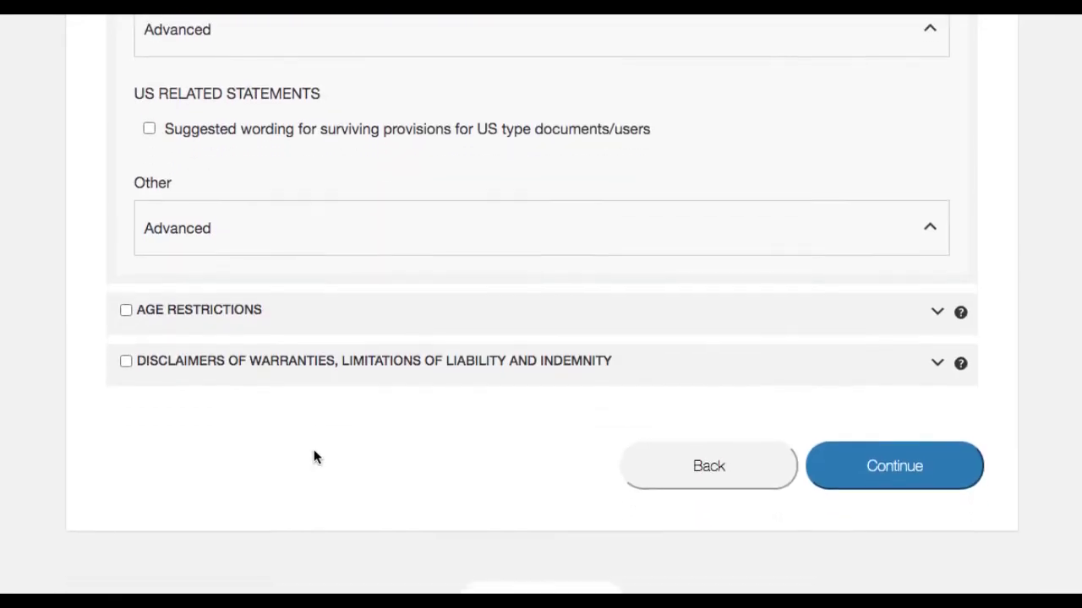
# Step: Include Age Restrictions for users older than 18, with a warning atop the document
pyautogui.click(937, 314)
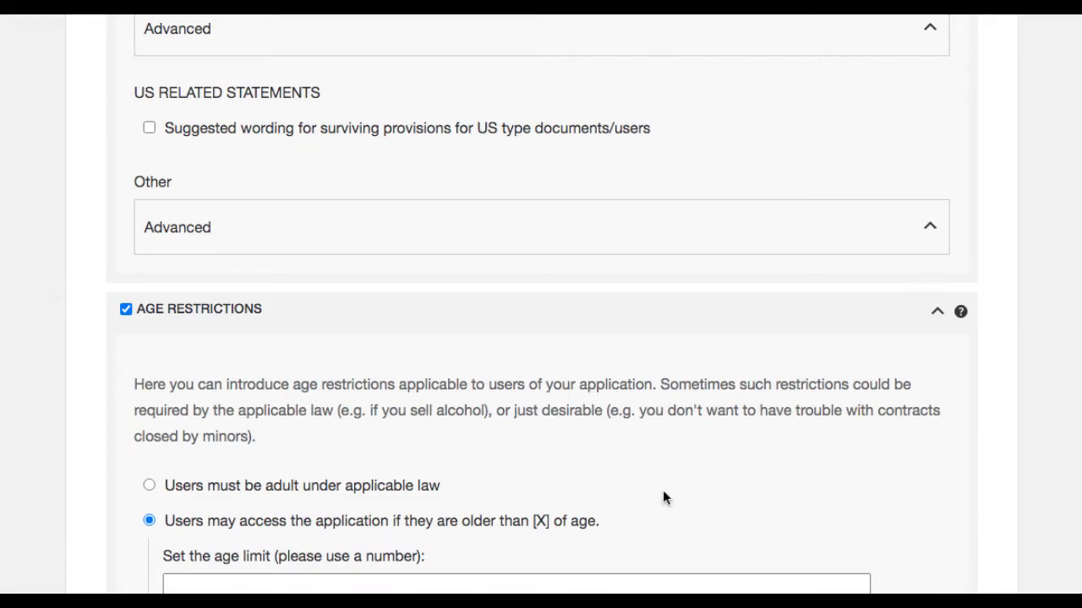
pyautogui.scroll(-1, 663, 498)
pyautogui.scroll(-2, 663, 498)
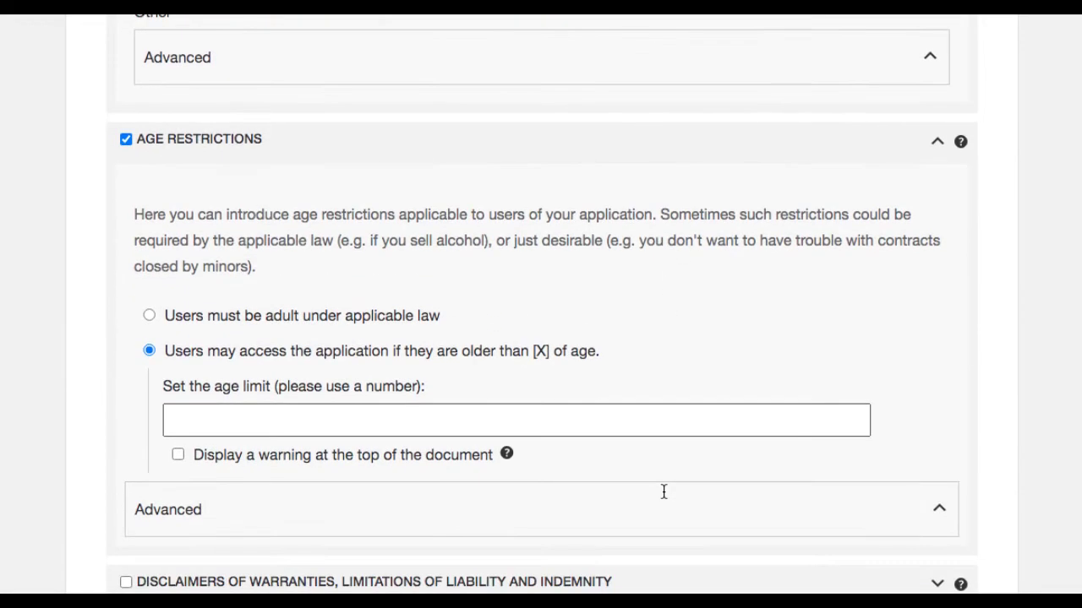
pyautogui.scroll(-1, 663, 498)
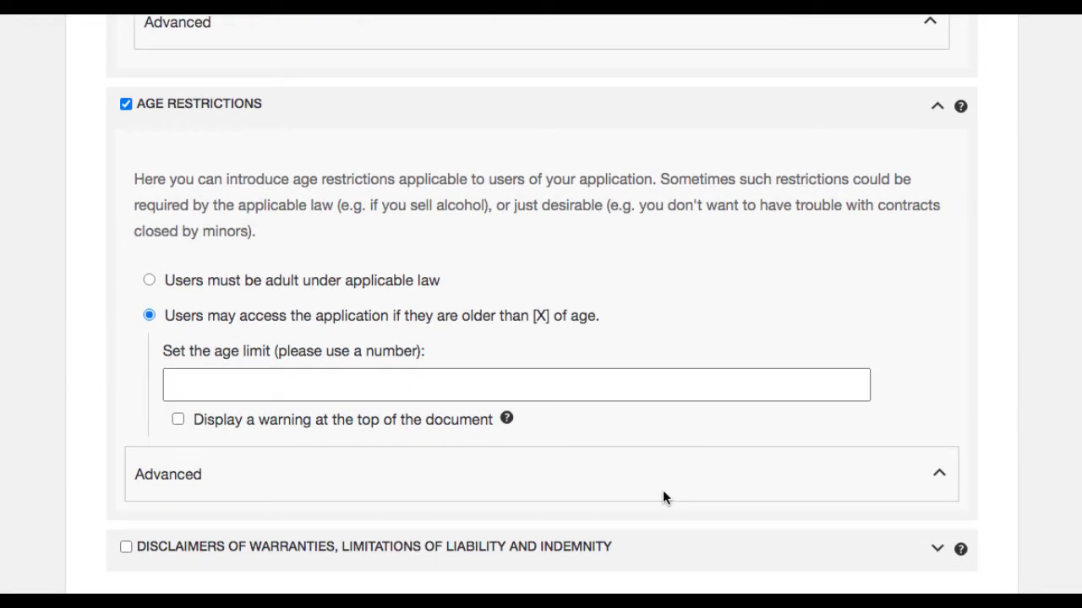
pyautogui.click(352, 391)
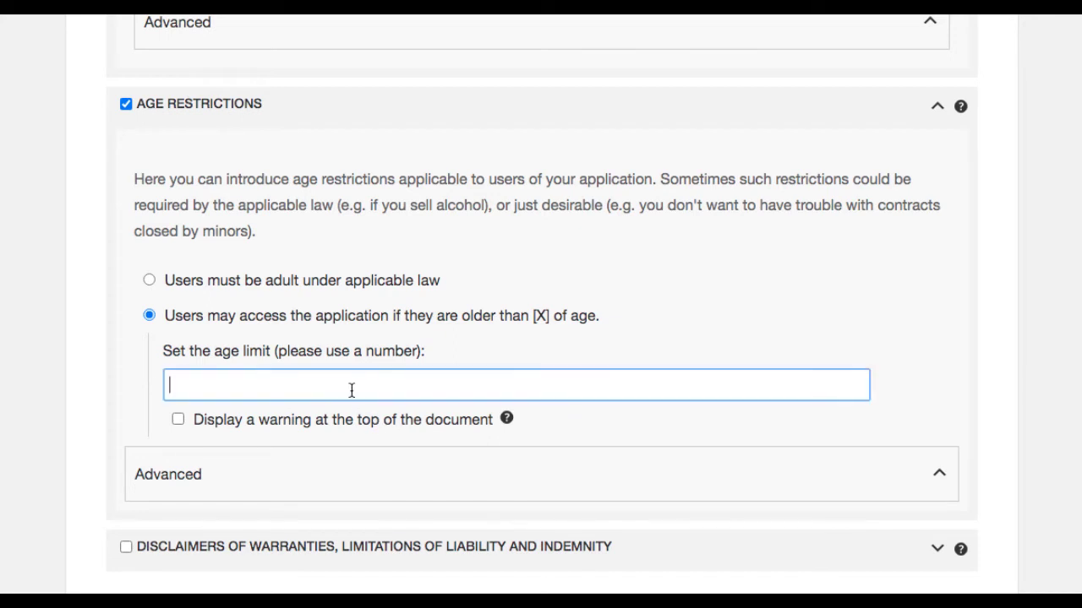
pyautogui.write('18')
pyautogui.scroll(-1, 600, 336)
pyautogui.scroll(-1, 600, 337)
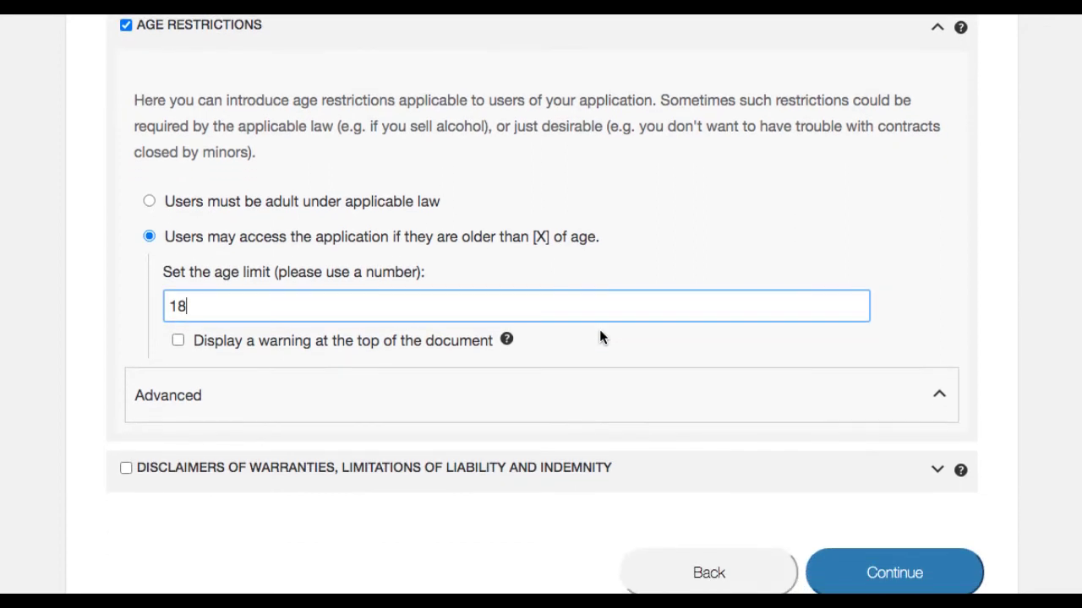
pyautogui.click(178, 340)
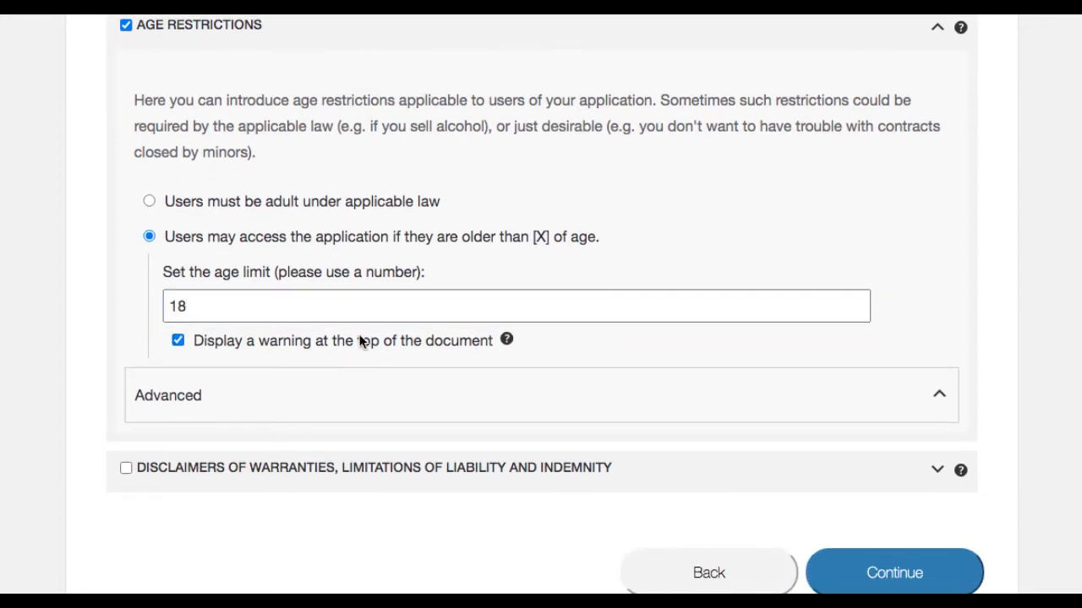
pyautogui.scroll(-3, 536, 347)
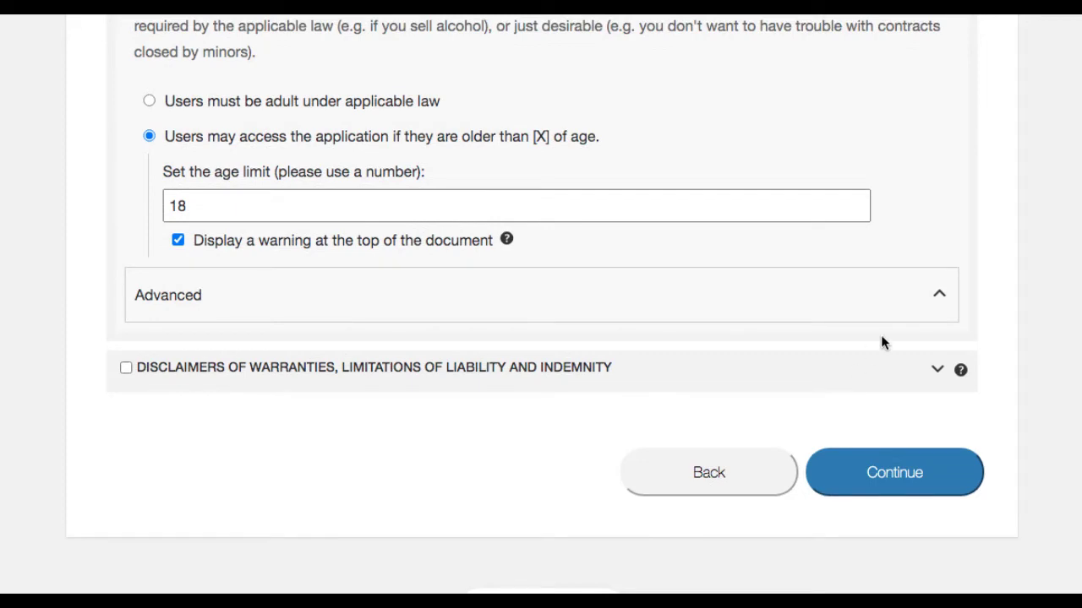
# Step: Include Disclaimers of Warranties with EU liability and US disclaimer clauses, then continue to preview
pyautogui.click(934, 372)
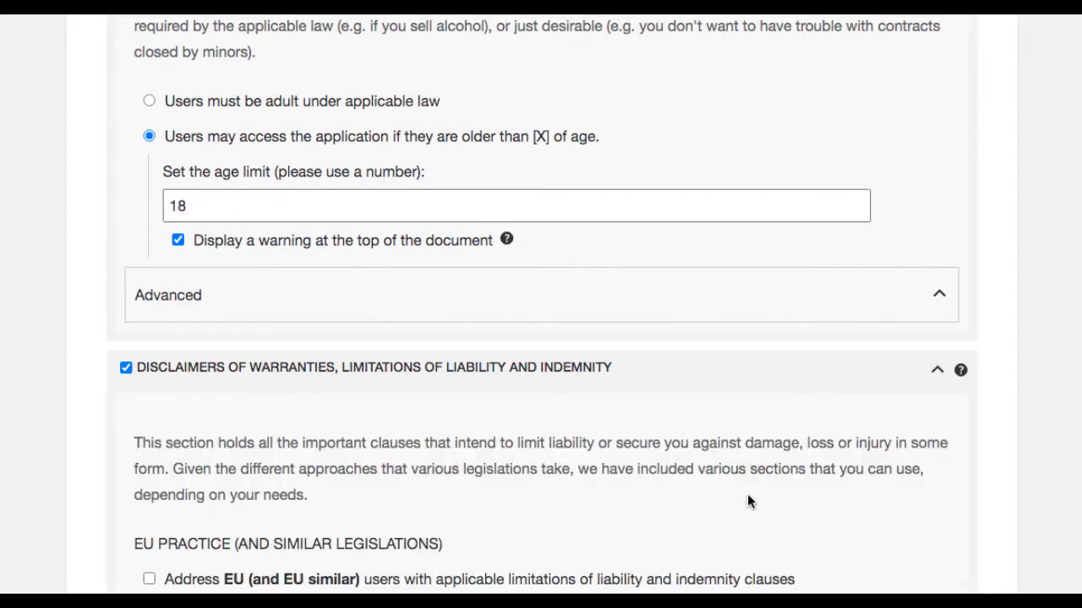
pyautogui.scroll(-10, 747, 502)
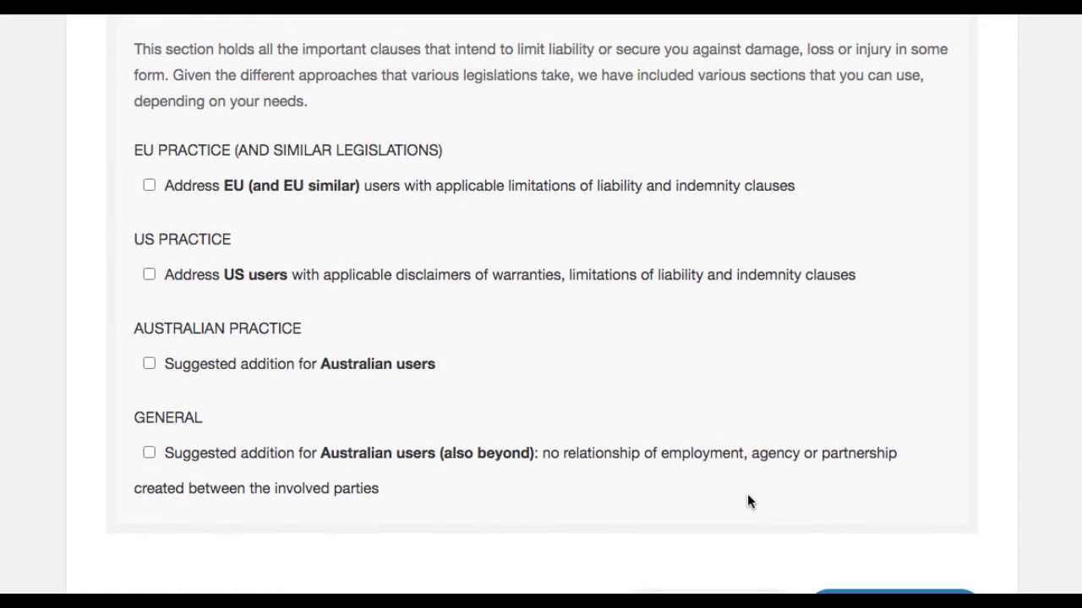
pyautogui.click(153, 186)
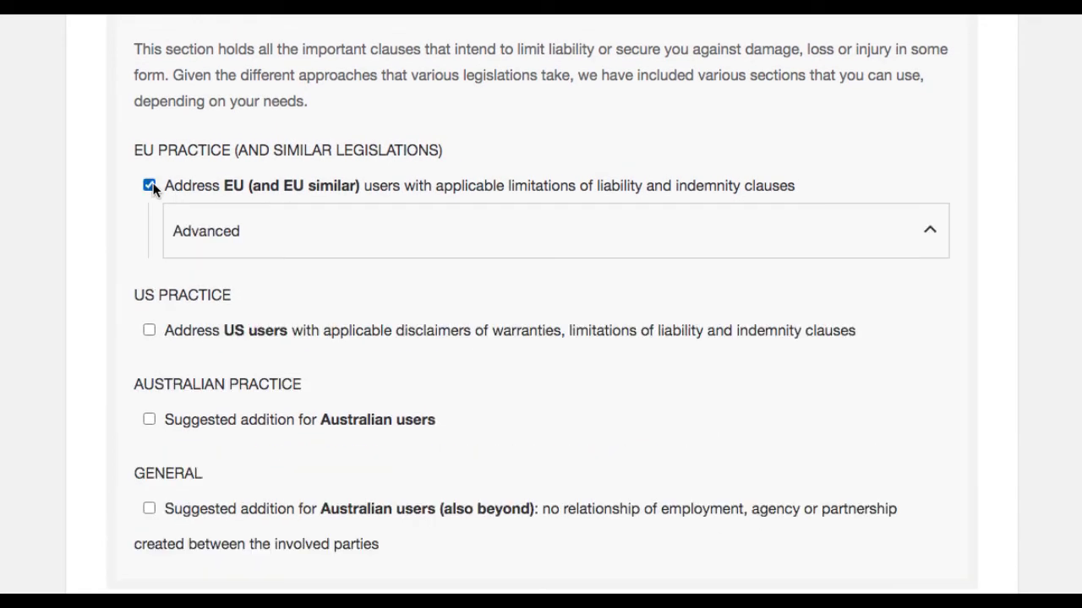
pyautogui.click(149, 329)
pyautogui.scroll(-5, 473, 507)
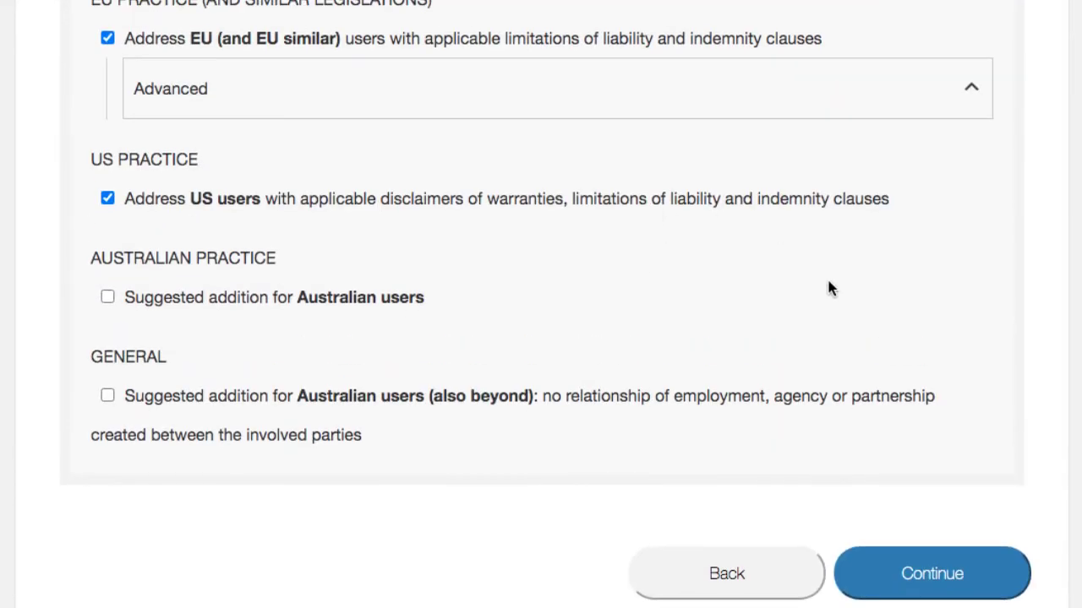
pyautogui.click(942, 572)
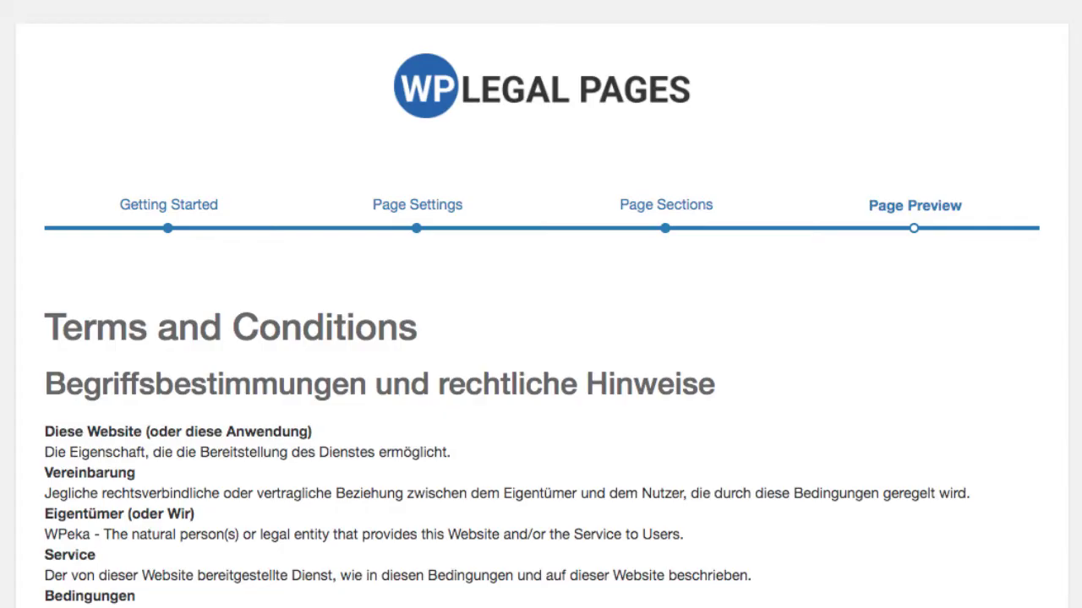
# Step: Read the German terms preview down to Kontakte, Abtrennbarkeit and the August 17, 2020 date
pyautogui.scroll(-2, 582, 336)
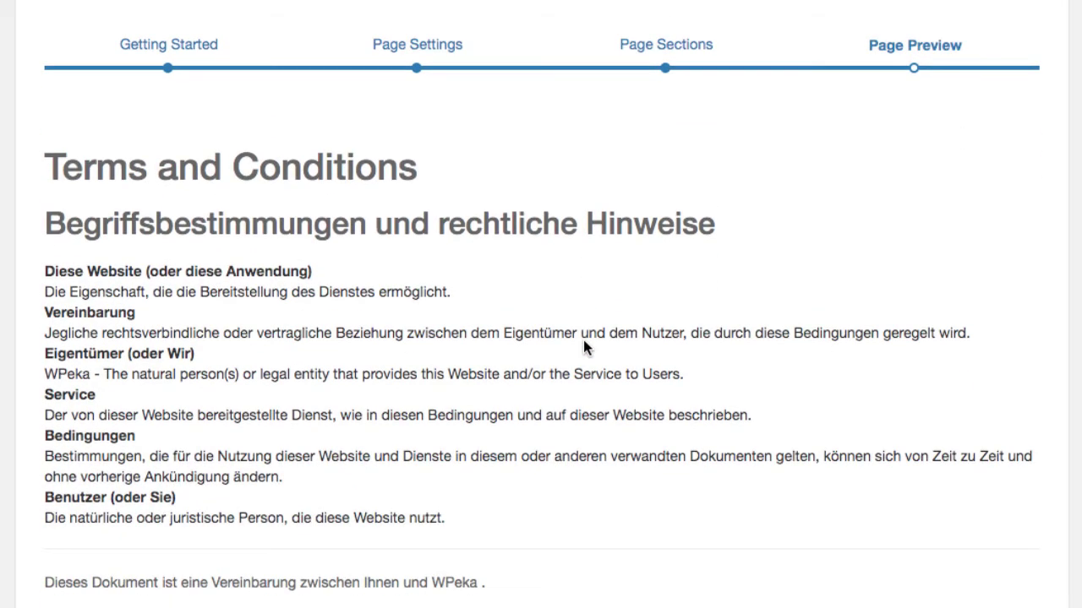
pyautogui.scroll(-2, 583, 339)
pyautogui.scroll(-2, 583, 340)
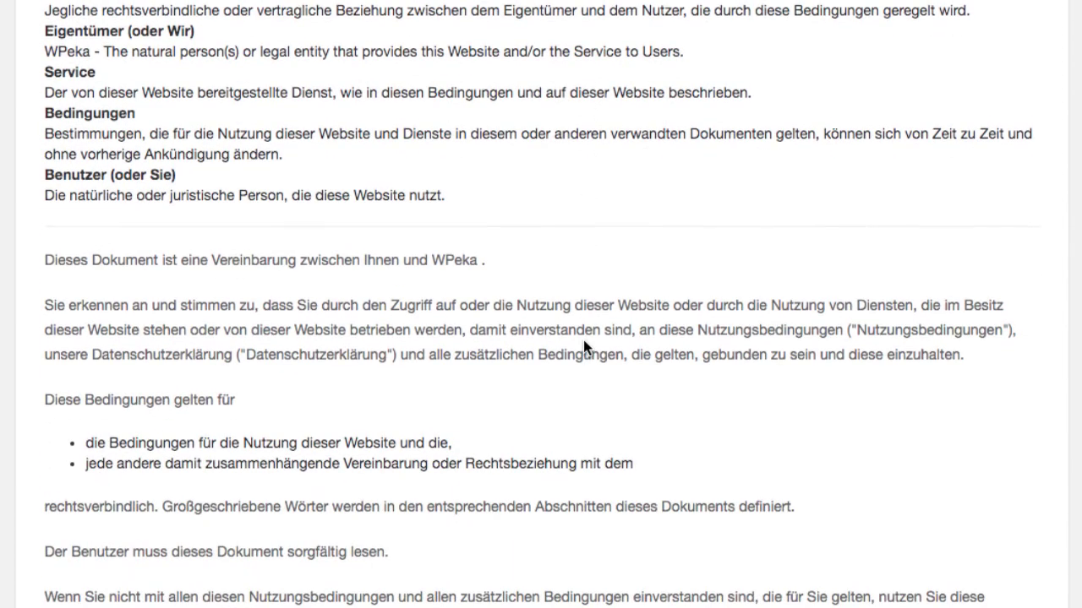
pyautogui.scroll(-5, 583, 340)
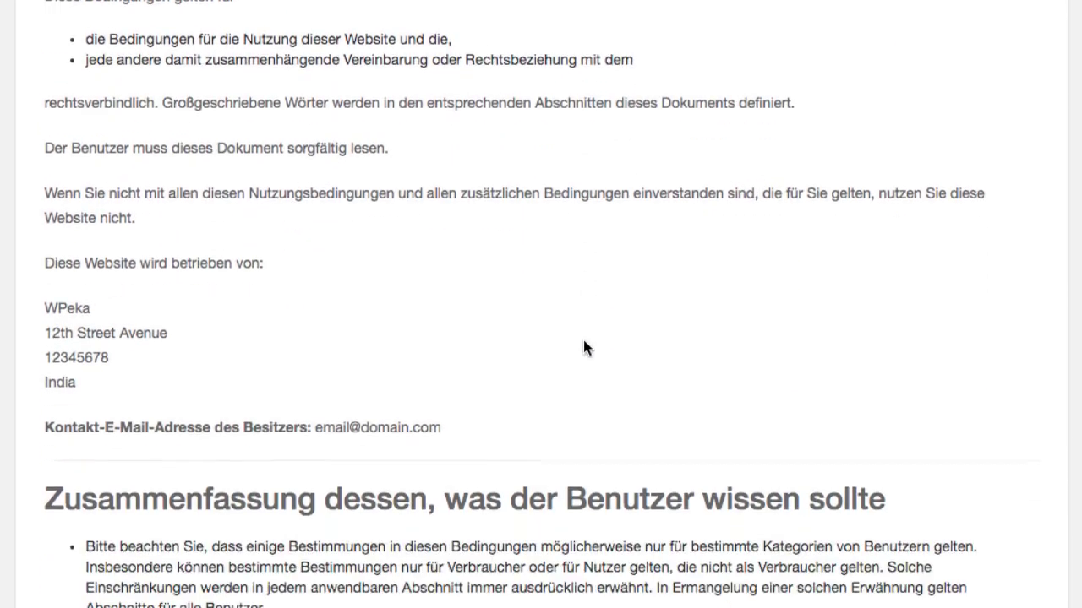
pyautogui.scroll(-3, 583, 347)
pyautogui.scroll(-11, 583, 339)
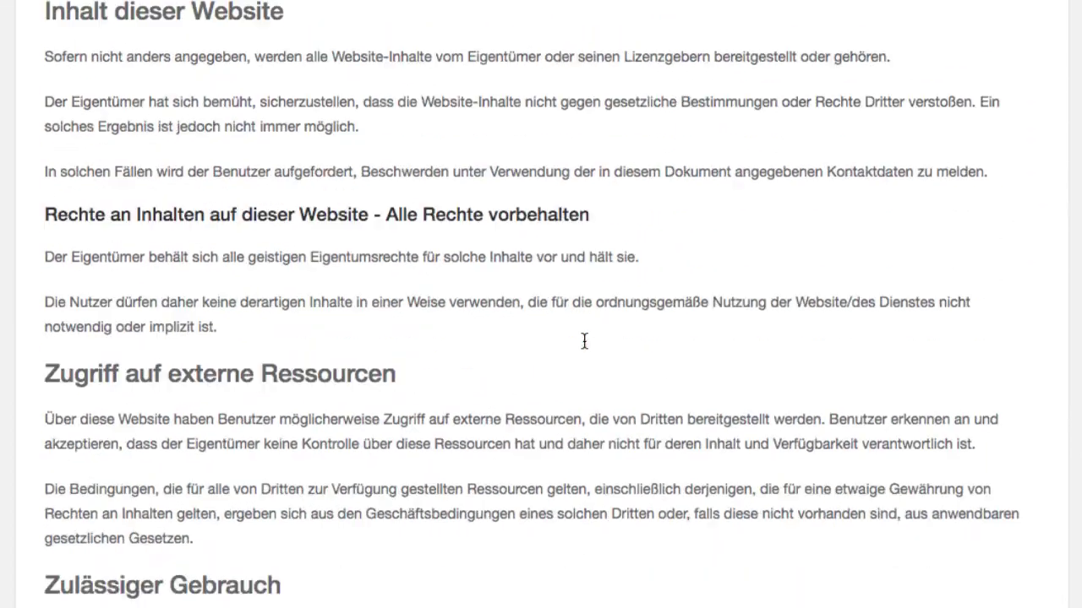
pyautogui.scroll(-14, 583, 342)
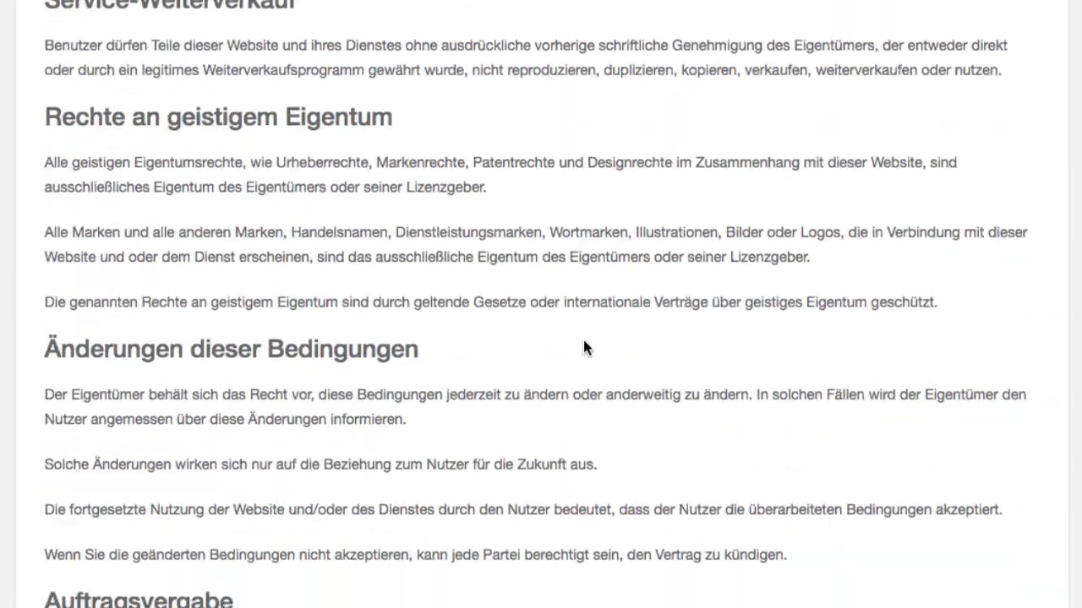
pyautogui.scroll(-5, 584, 347)
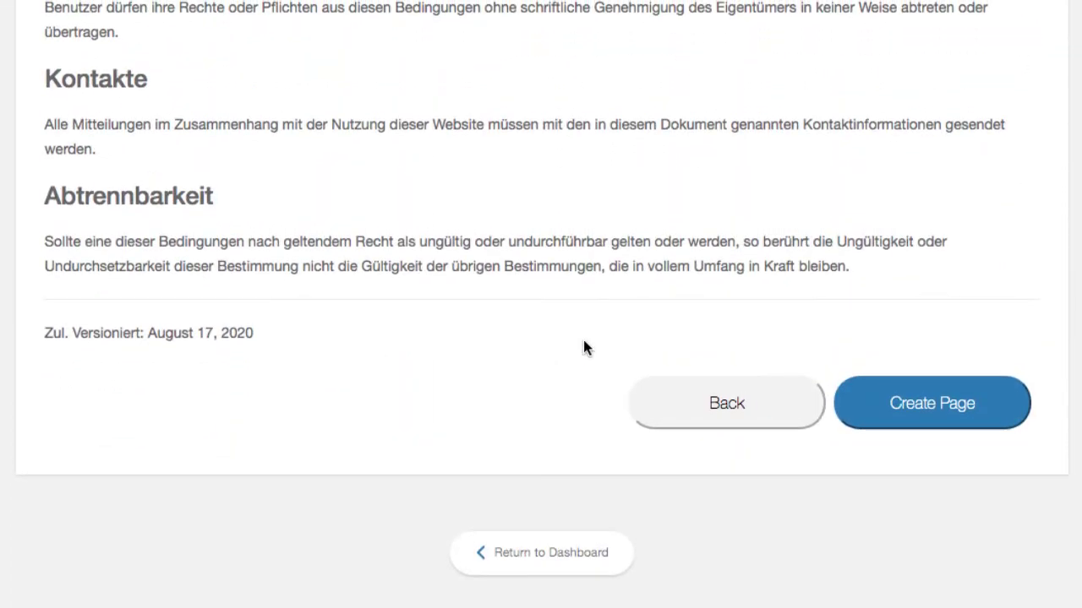
# Step: Create the Terms and Conditions page from the preview, review the draft, and publish it
pyautogui.click(907, 416)
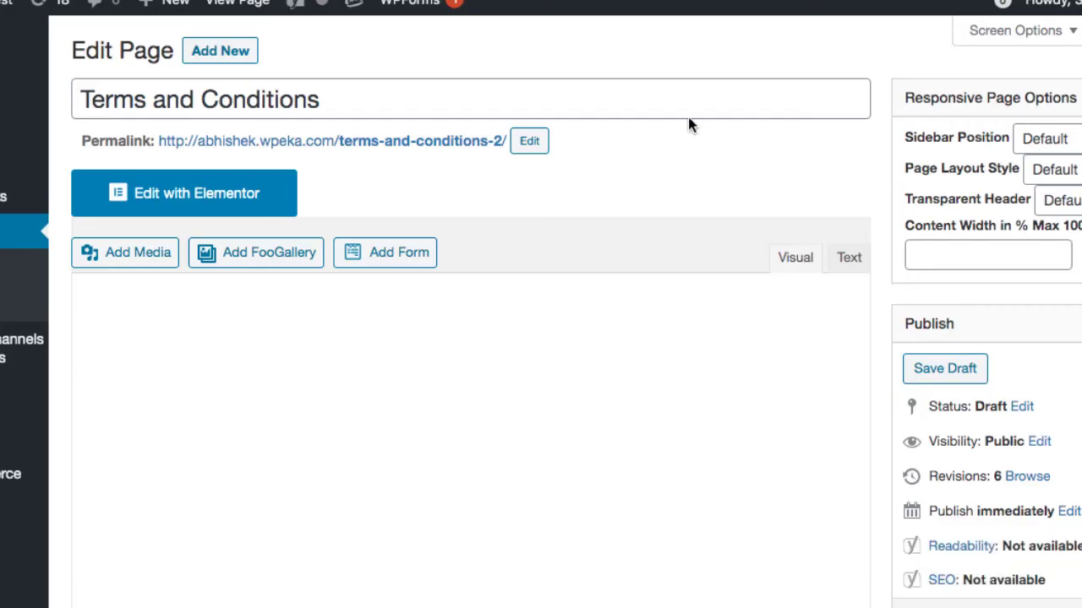
pyautogui.scroll(4, 726, 412)
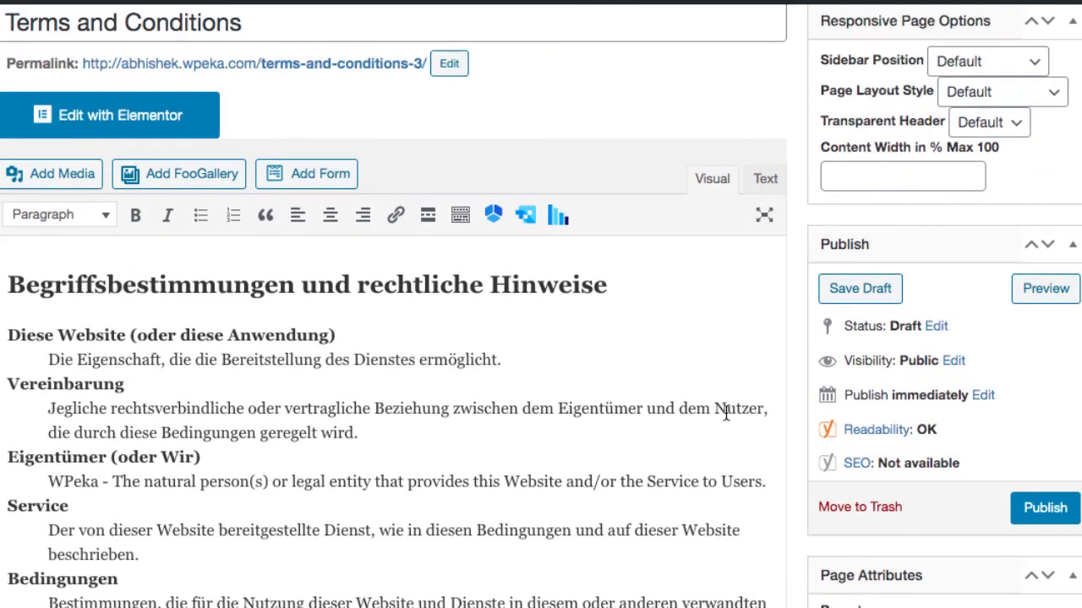
pyautogui.scroll(-7, 725, 413)
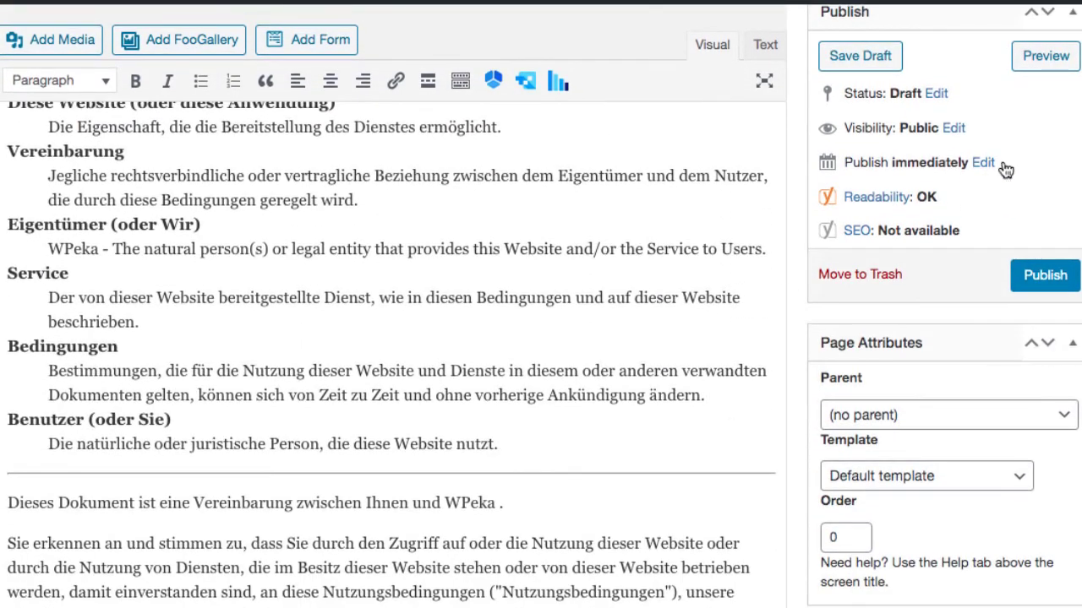
pyautogui.scroll(-2, 1004, 170)
pyautogui.click(1045, 210)
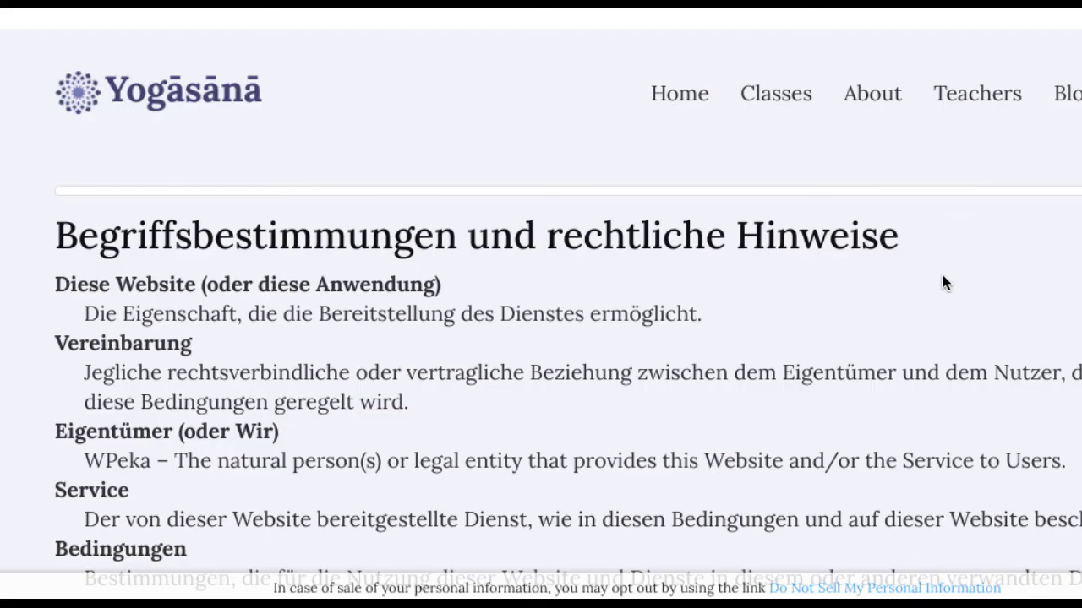
# Step: Scroll the live German terms page down to the Haftung und Freistellung section
pyautogui.scroll(-7, 944, 283)
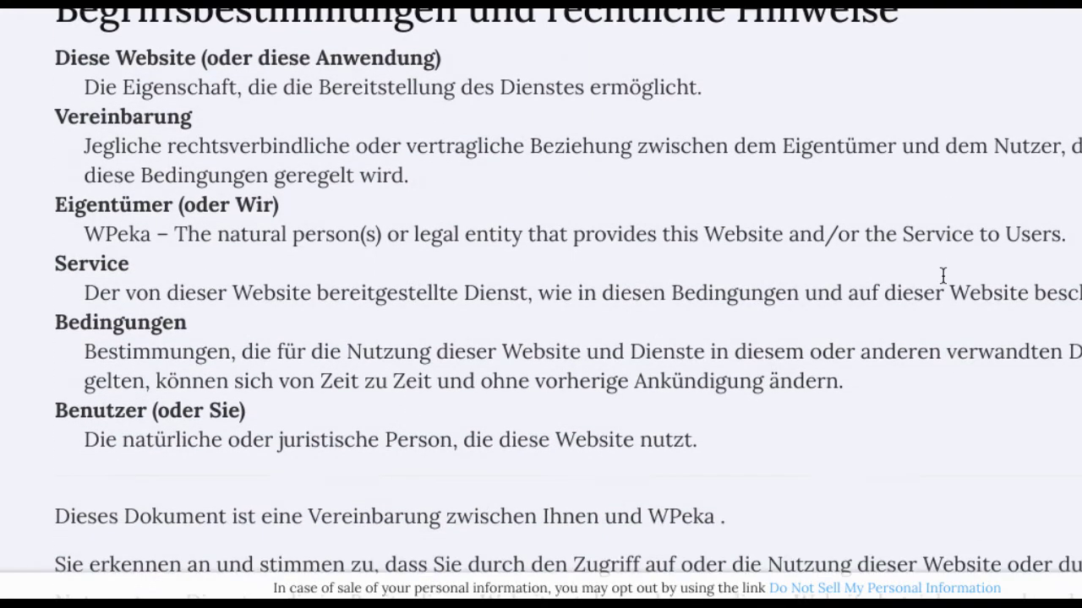
pyautogui.scroll(-7, 944, 283)
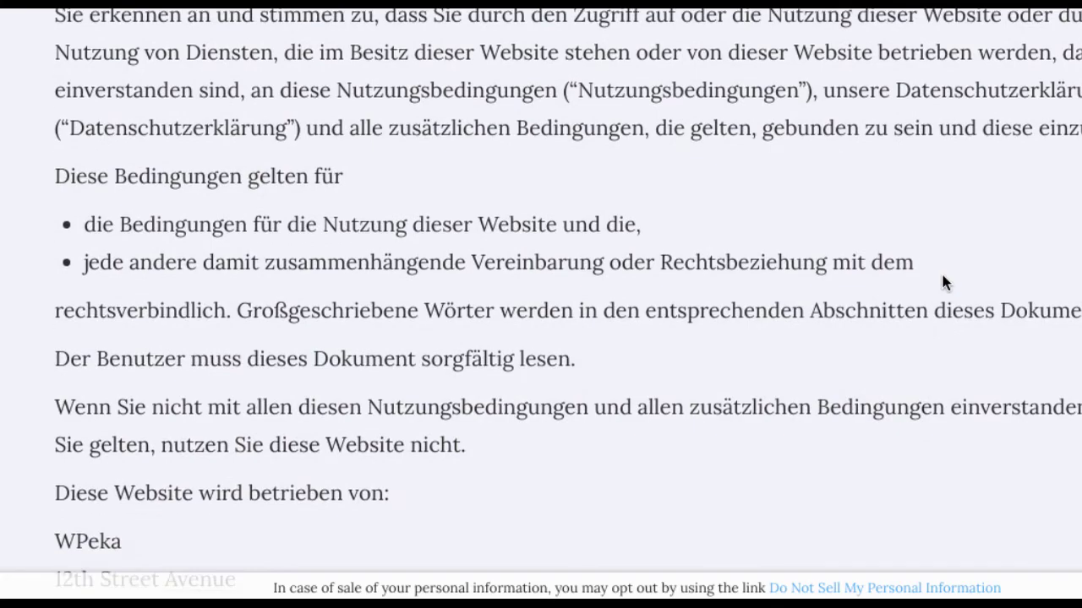
pyautogui.scroll(-5, 945, 283)
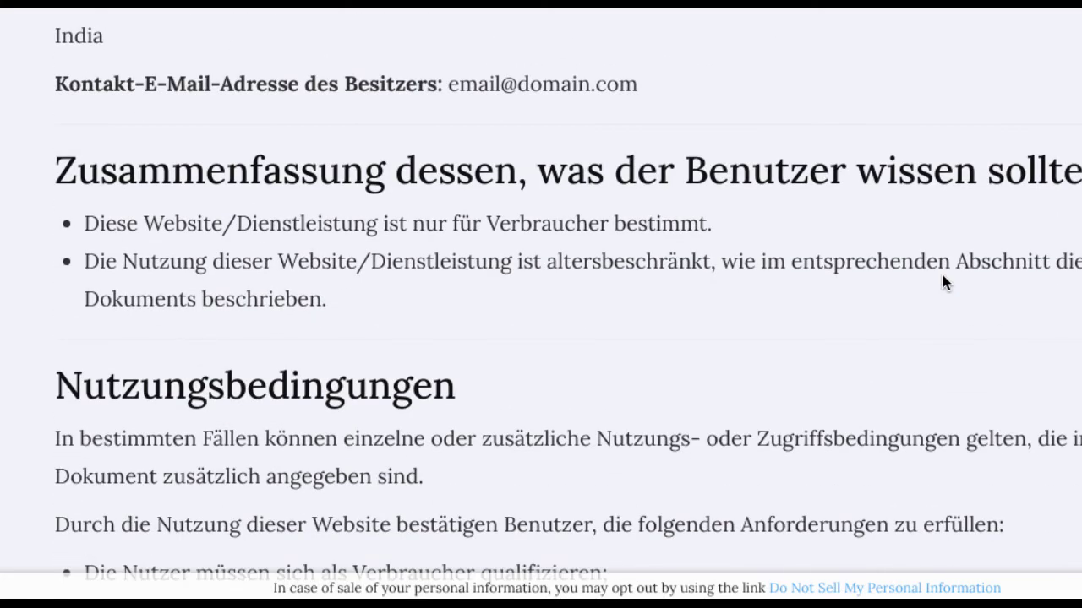
pyautogui.scroll(-9, 943, 277)
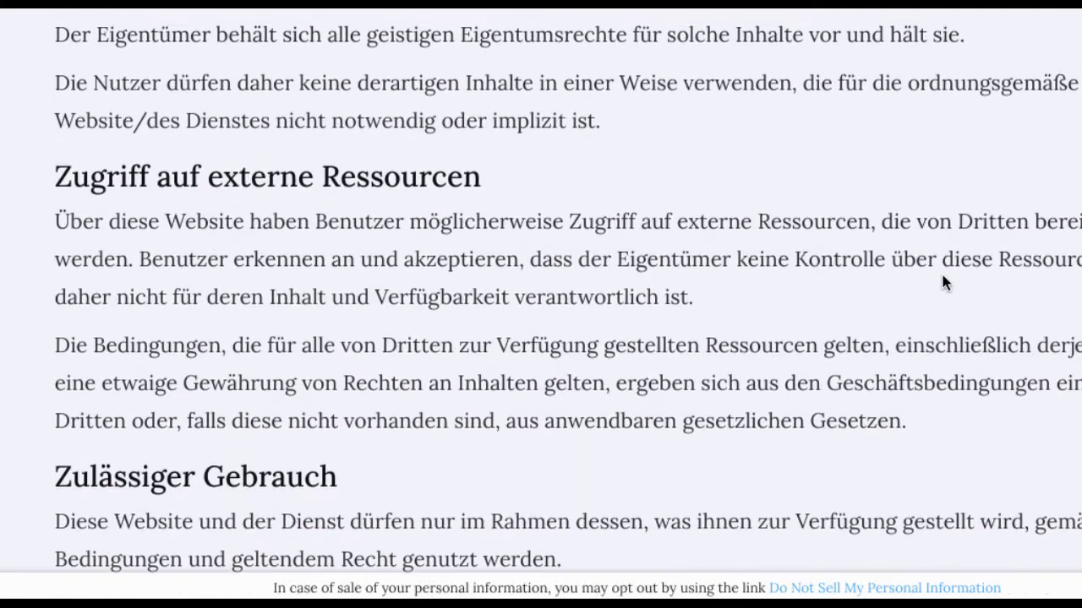
pyautogui.scroll(-4, 943, 277)
pyautogui.scroll(-6, 945, 282)
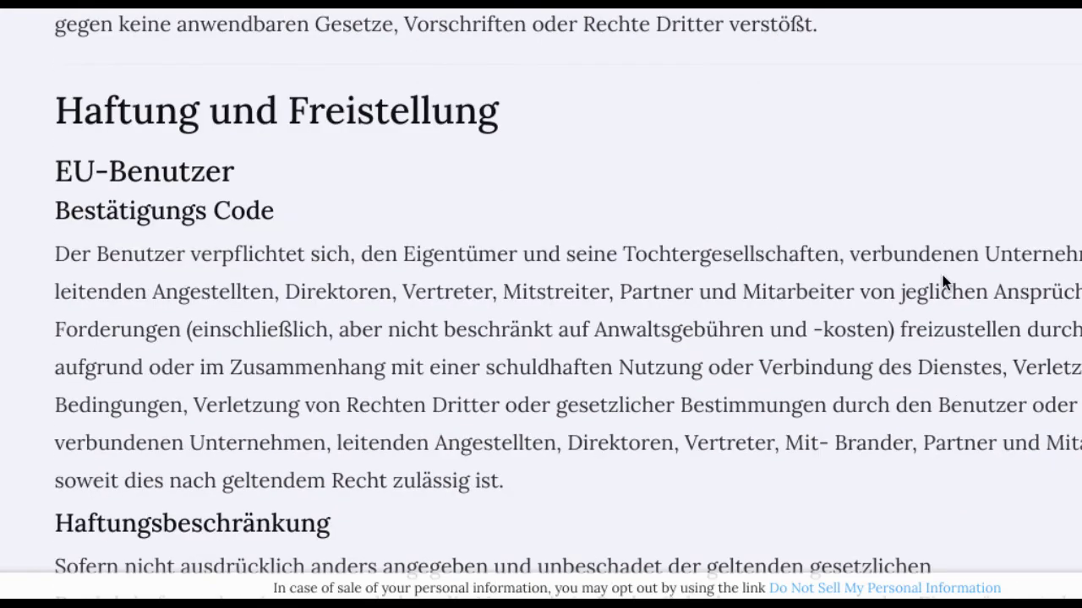